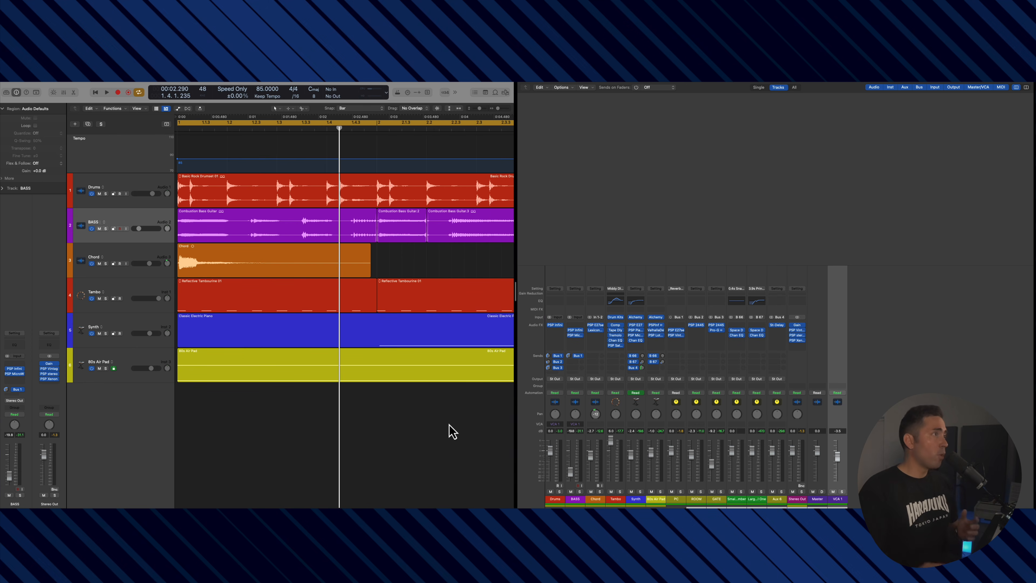
Open PSP MicroWarmer on the BASS channel, bypass it and play the mix without it
left_click(576, 337)
left_click_drag(454, 164, 662, 136)
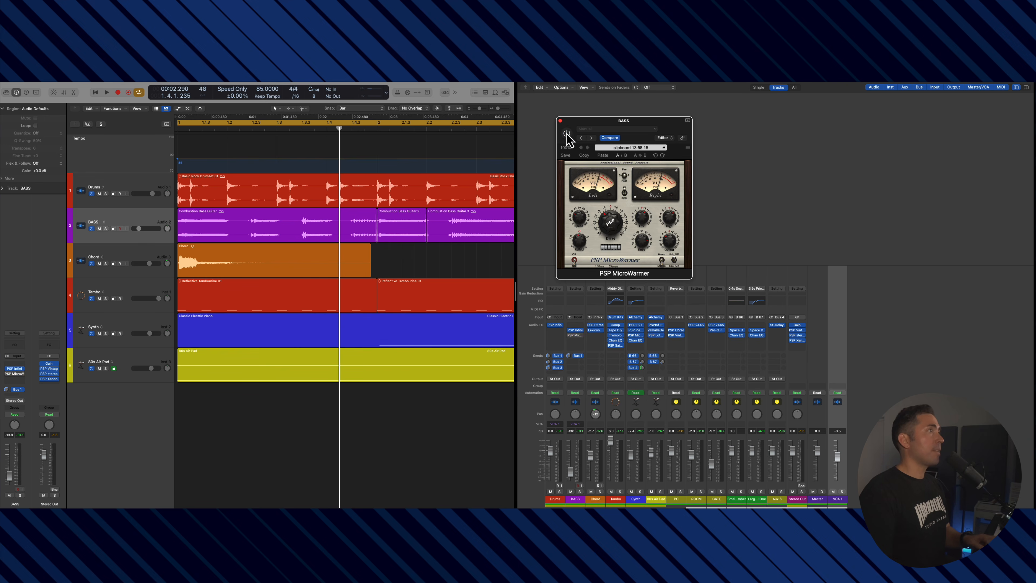
left_click_drag(566, 126, 566, 118)
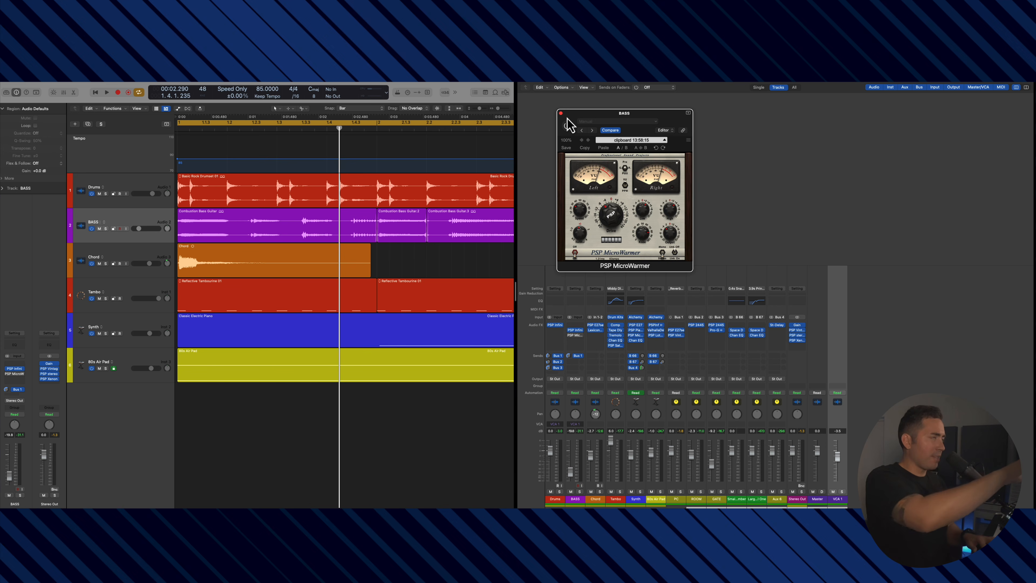
key("space")
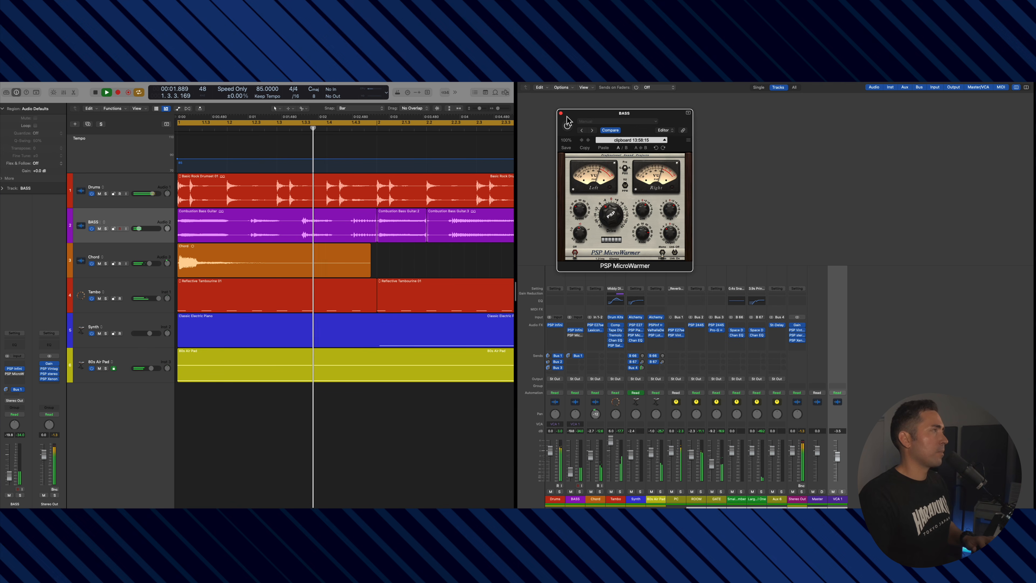
key("space")
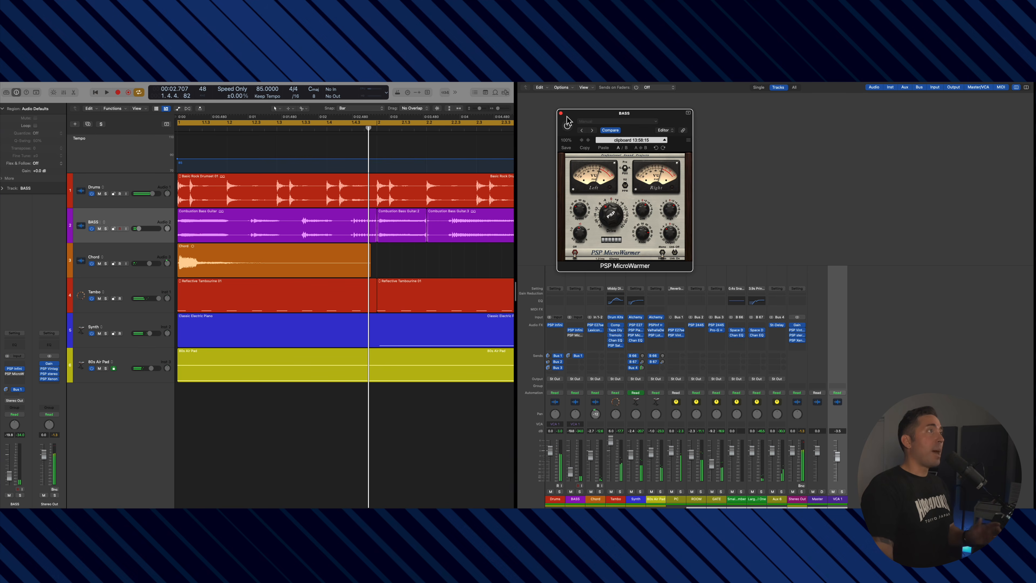
Re-enable MicroWarmer on the BASS channel, play the mix with it and close its window
left_click_drag(576, 114, 578, 112)
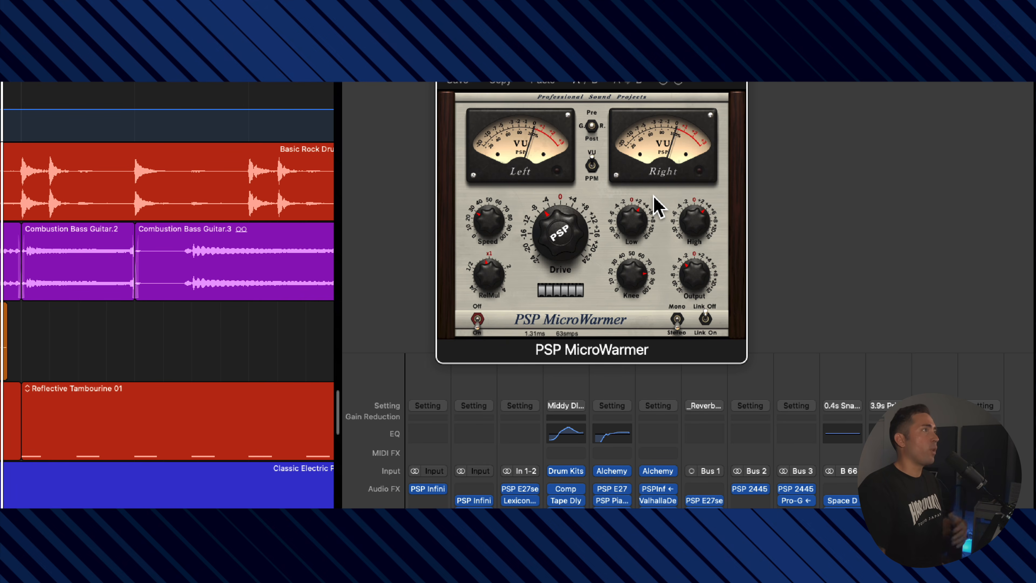
mouse_move(554, 255)
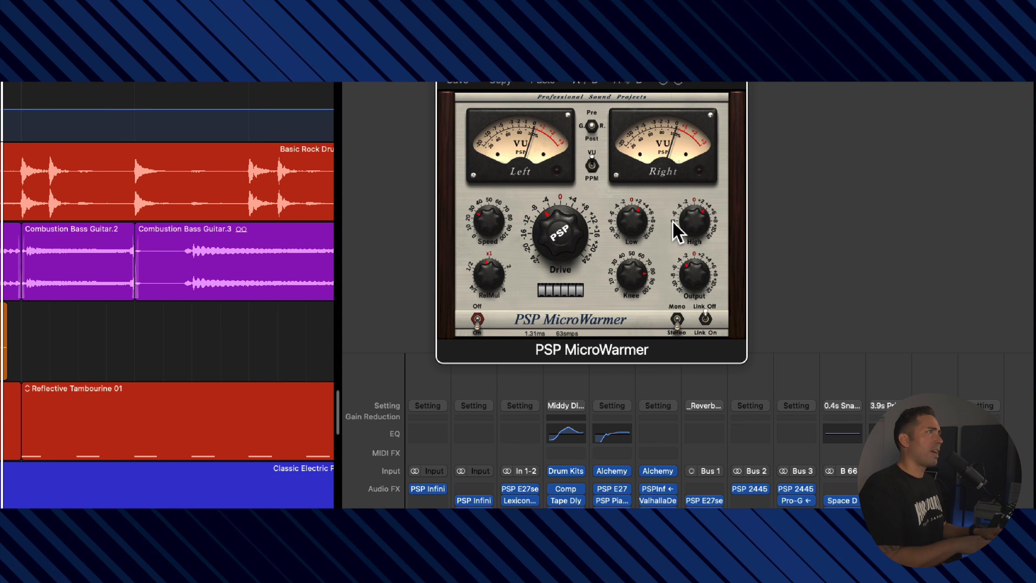
key("space")
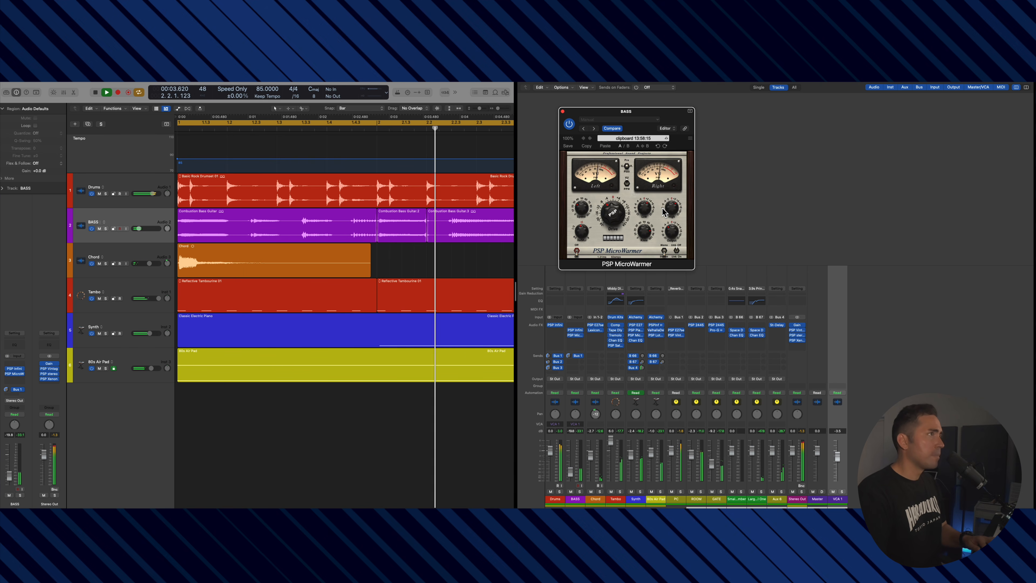
key("space")
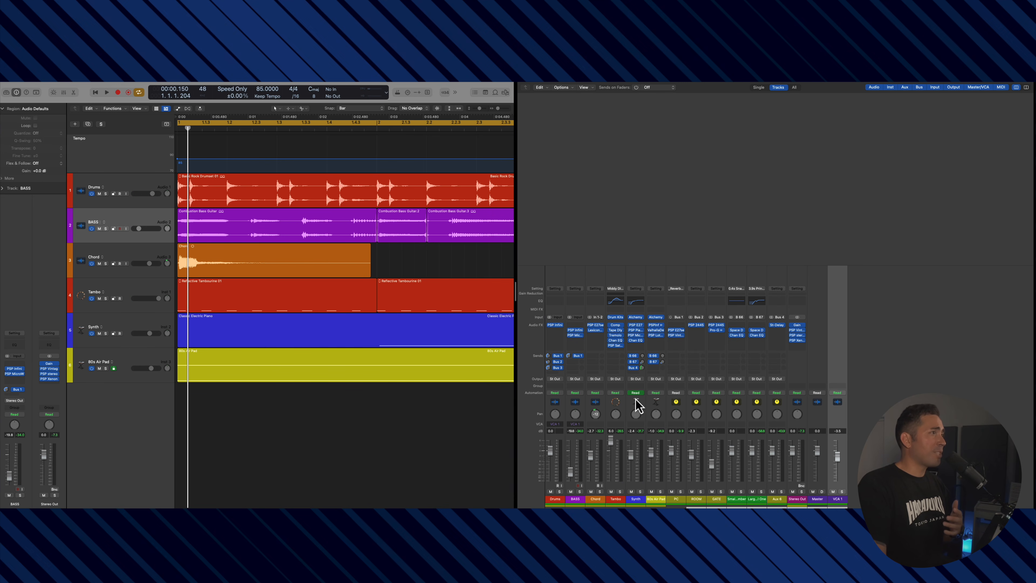
Open PSP Saturator on the Tambo channel, bypass it and play the mix without it
left_click(622, 408)
left_click(615, 346)
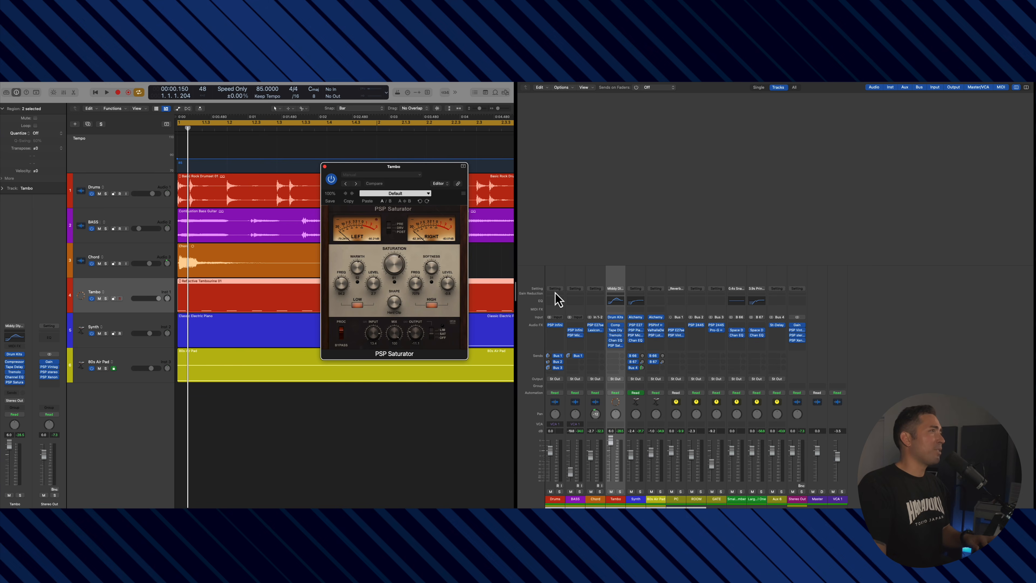
left_click_drag(440, 180, 761, 140)
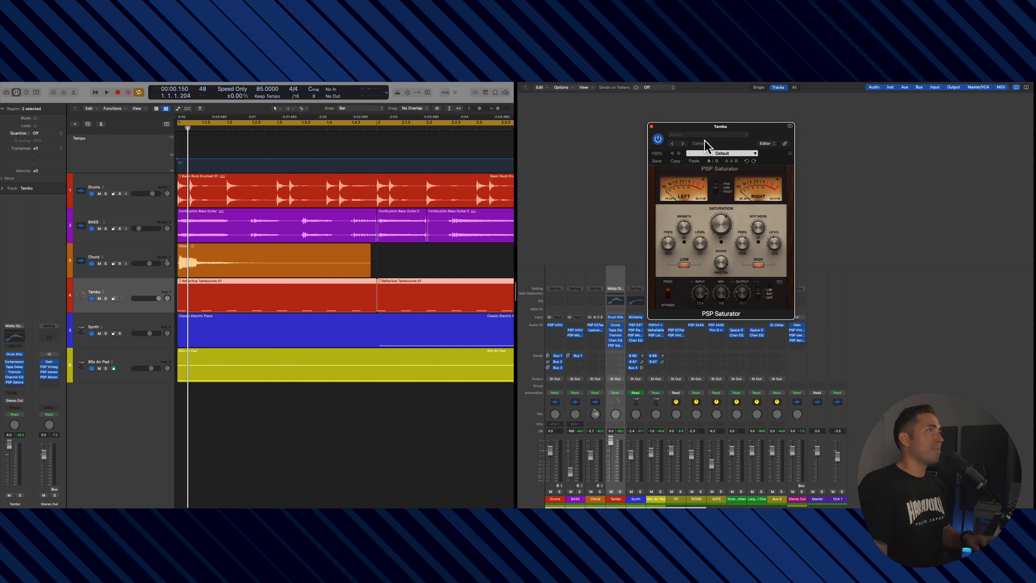
left_click(658, 140)
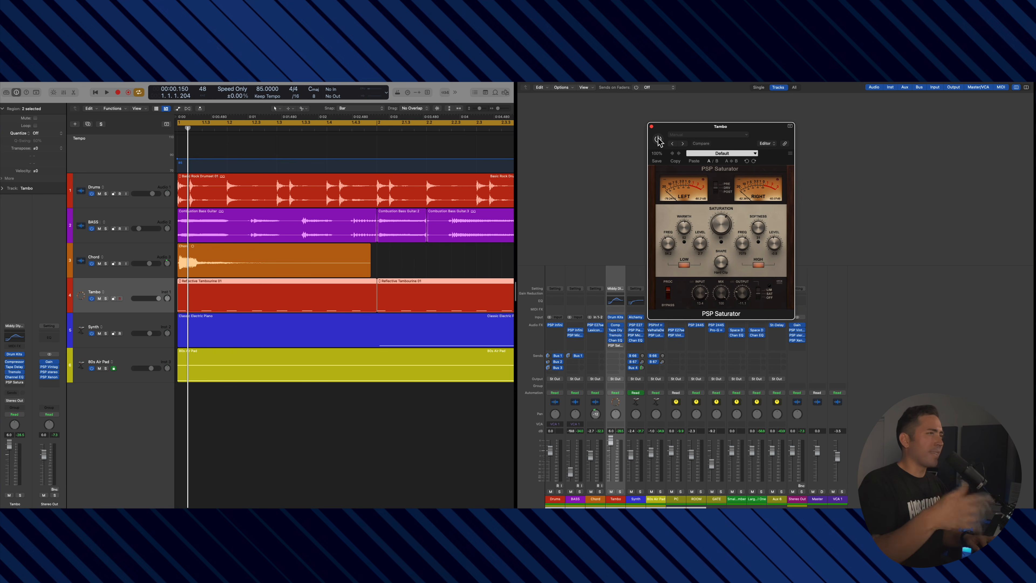
key("space")
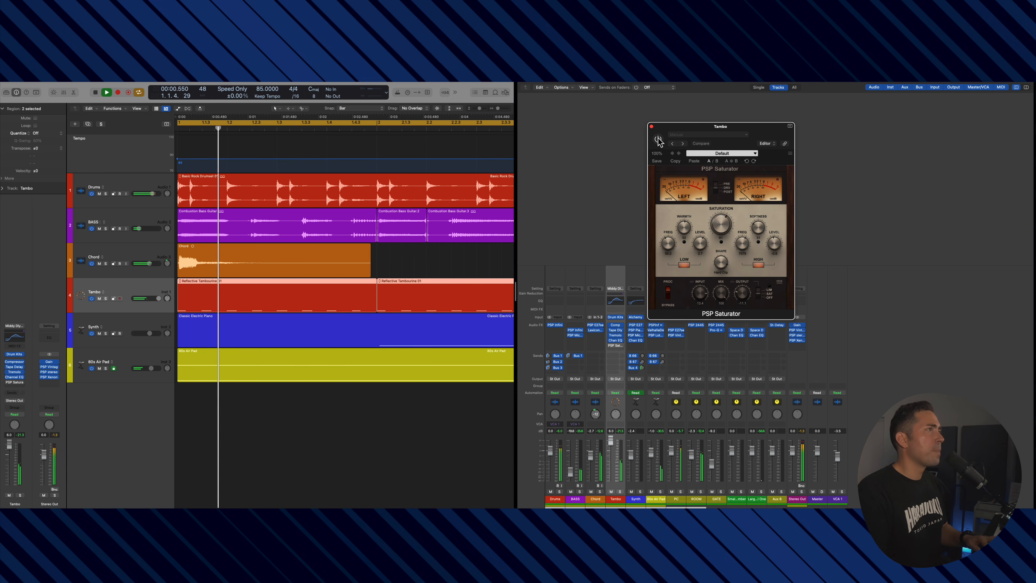
left_click_drag(694, 134, 834, 135)
key("space")
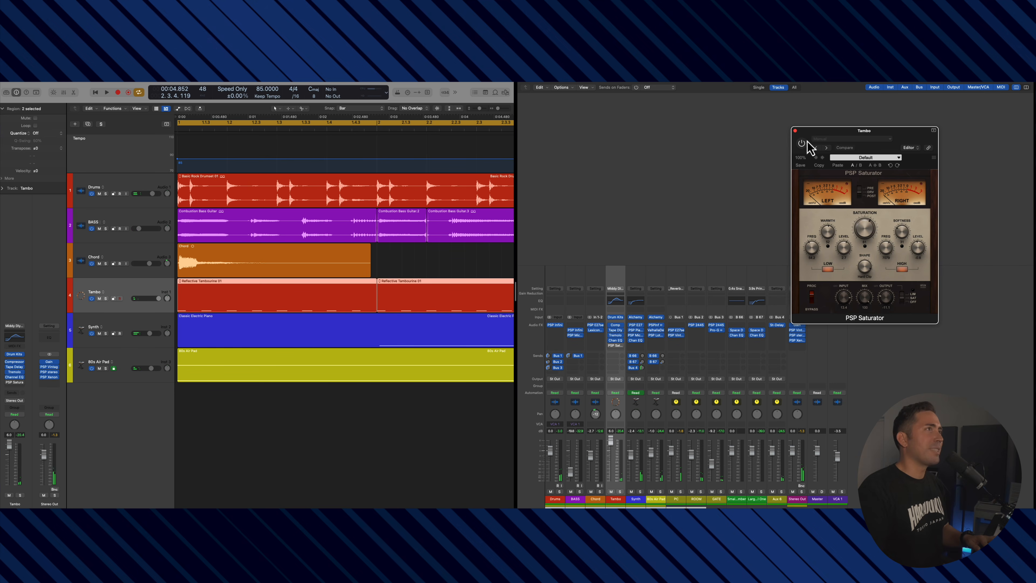
Re-enable PSP Saturator on the Tambo channel and try different saturation Shape settings
left_click_drag(803, 137, 580, 130)
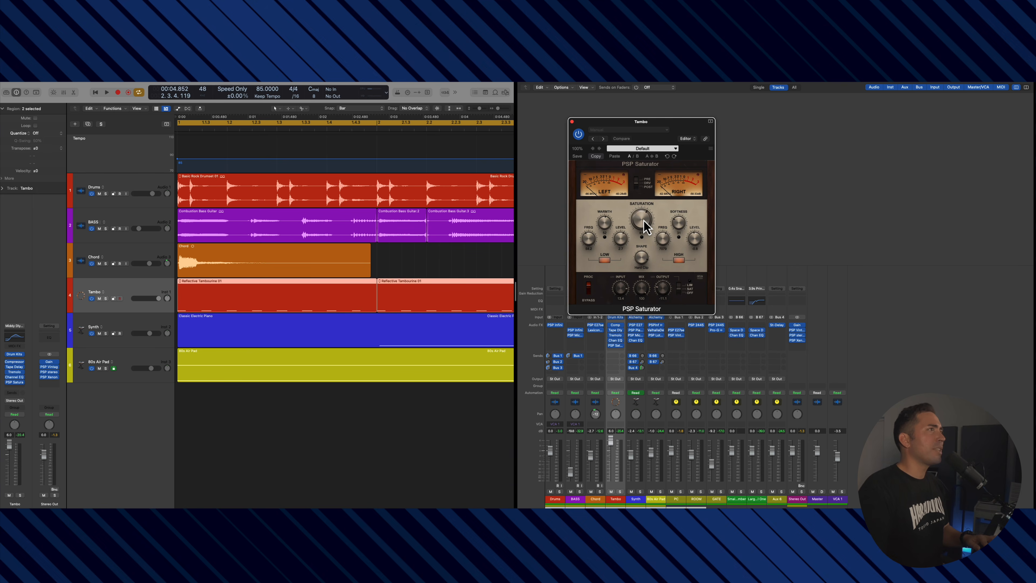
left_click_drag(607, 228, 606, 223)
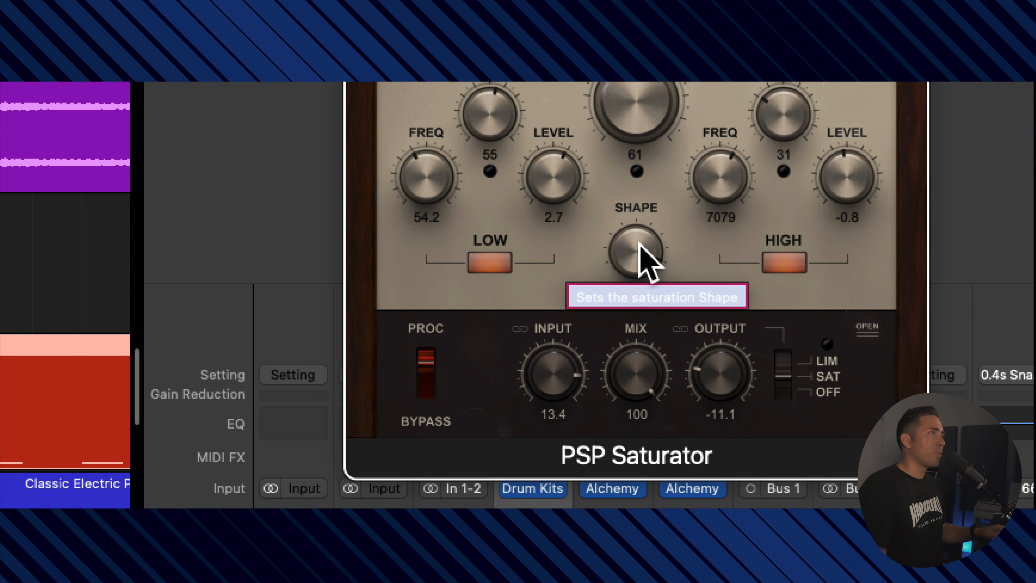
left_click_drag(638, 245, 637, 273)
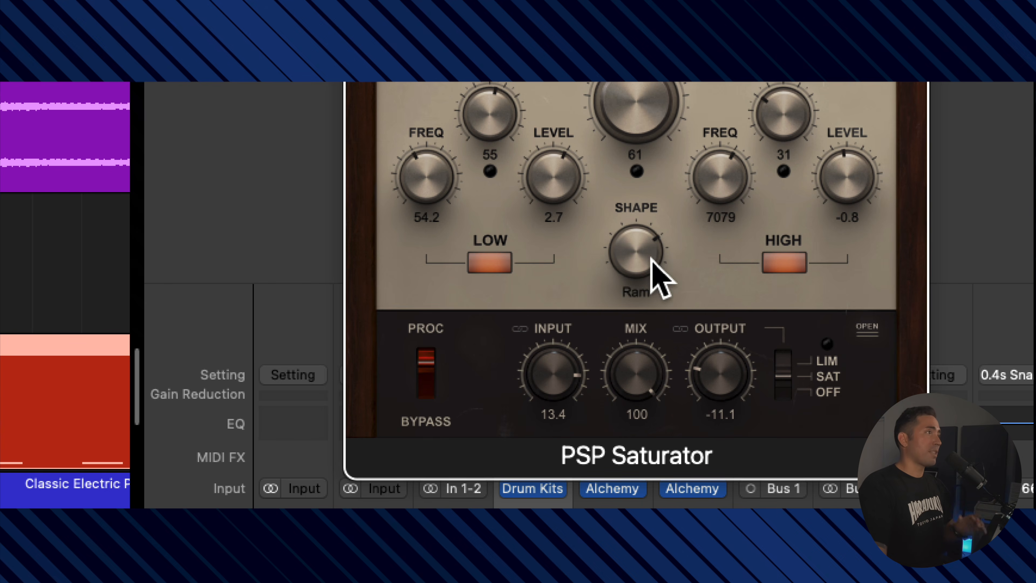
left_click_drag(643, 257, 643, 207)
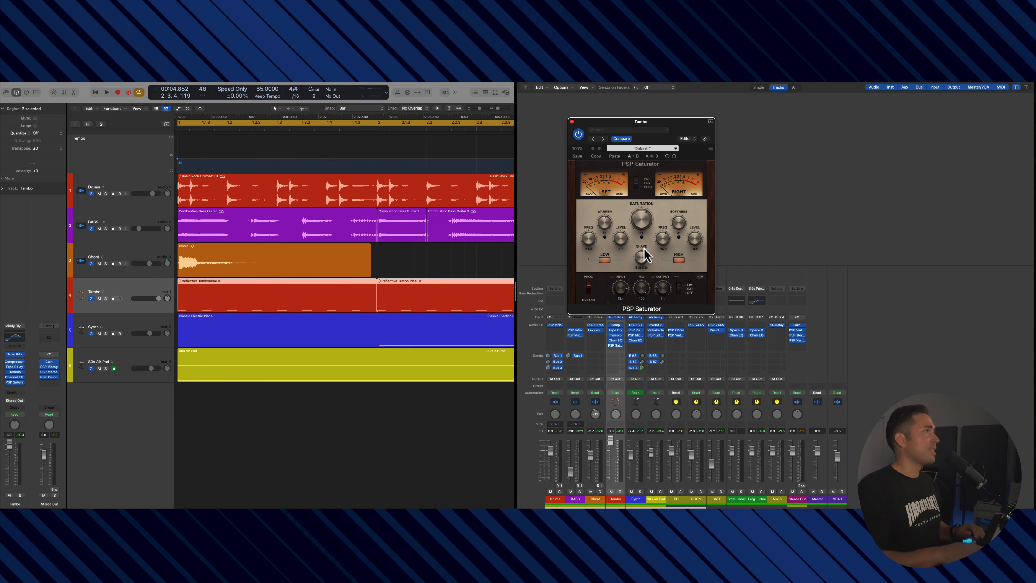
Play the mix while changing the Tambo saturator's Shape, check its bypass, and close the plug-in
key("space")
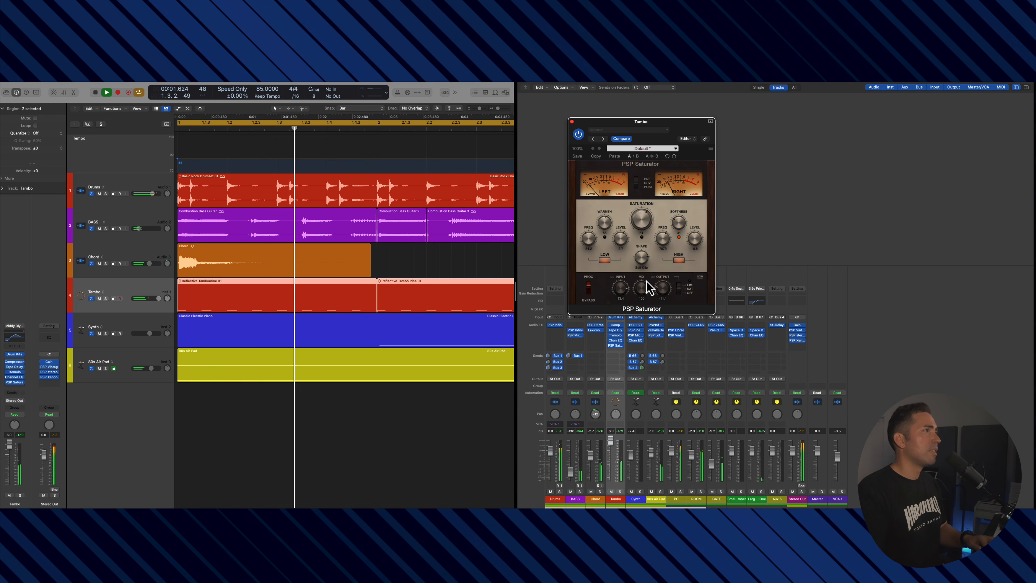
left_click_drag(642, 259, 642, 256)
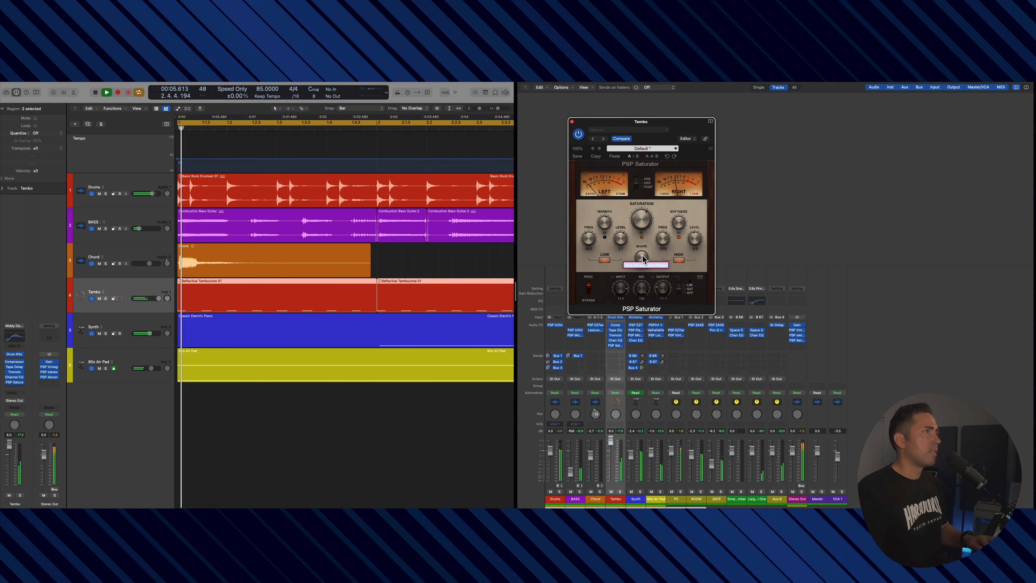
key("space")
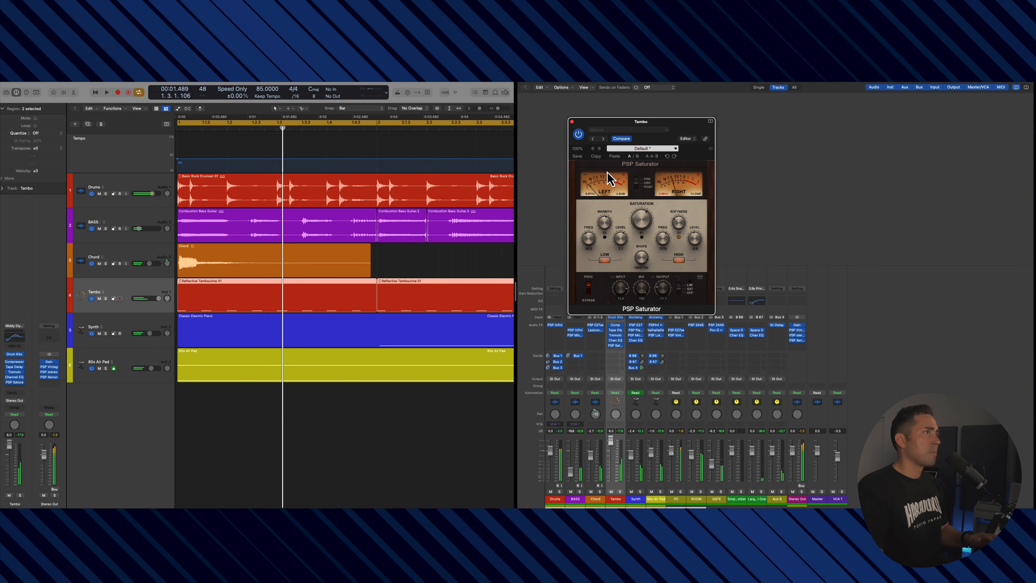
left_click(578, 135)
key("space")
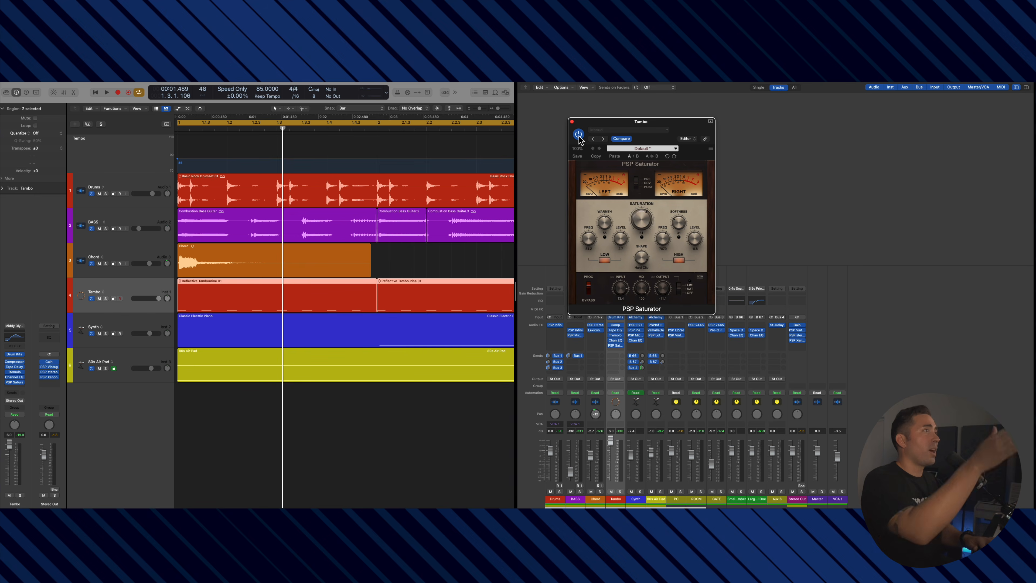
left_click(571, 122)
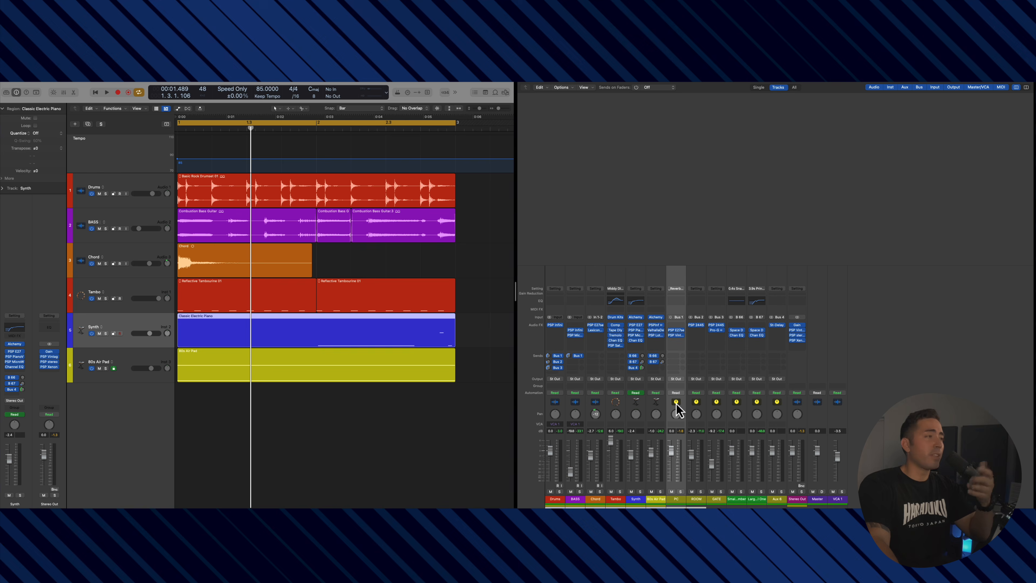
Open PSP VintageWarmer on the PC channel to view its settings, and close it again
left_click(676, 336)
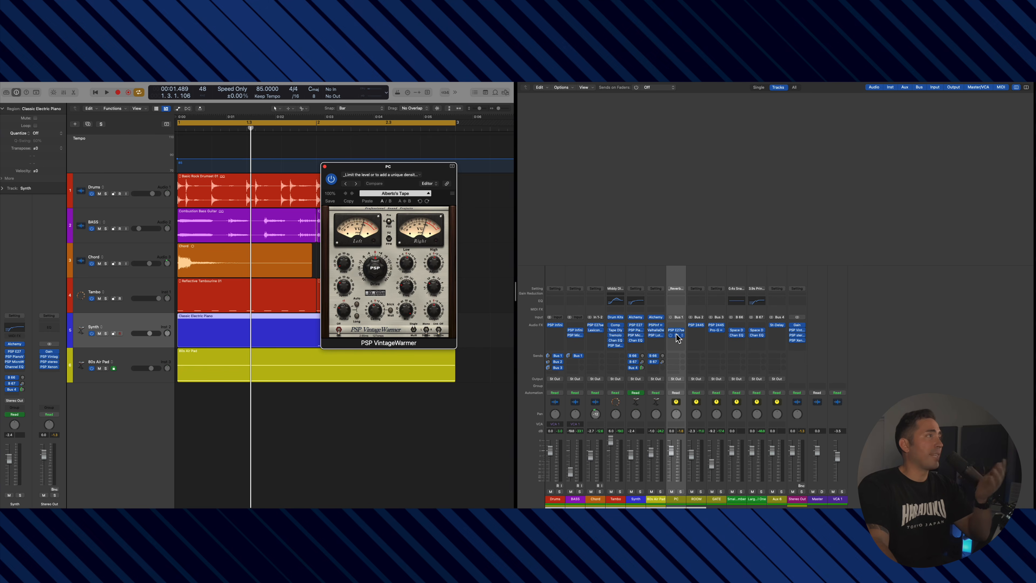
left_click_drag(435, 172, 757, 109)
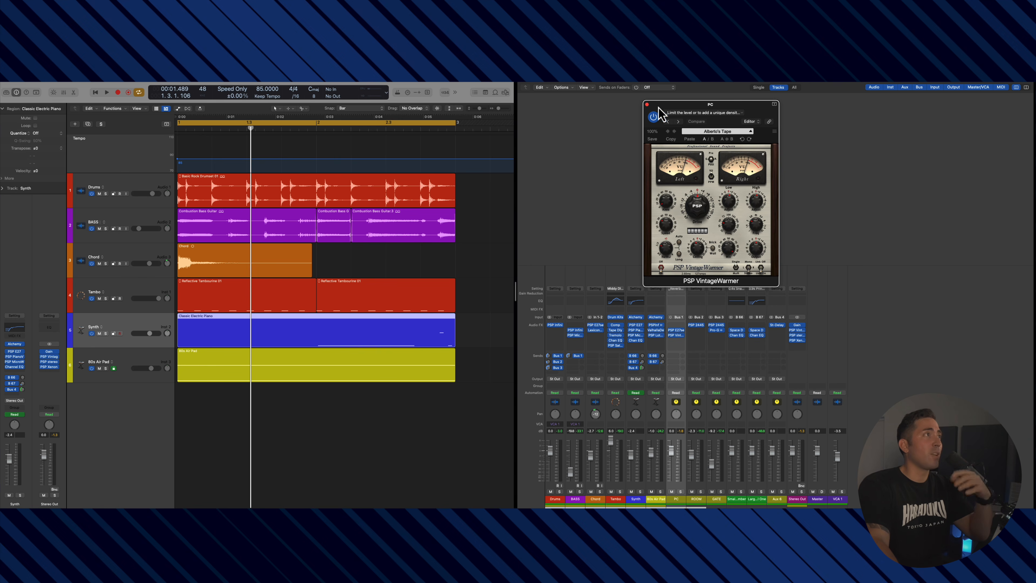
left_click(647, 105)
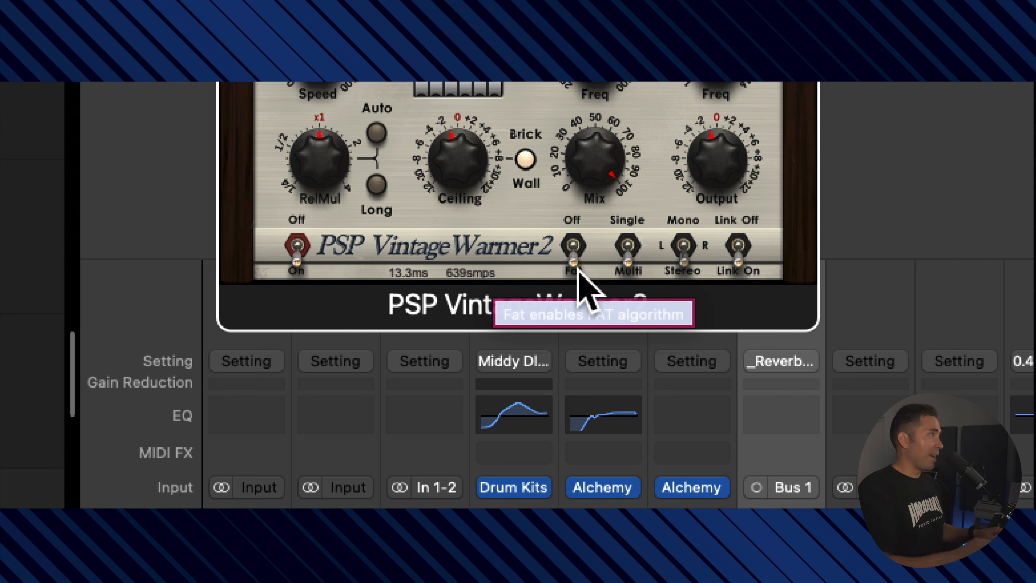
Turn on Auto release in the Stereo Out's PSP VintageWarmer2, play the mix and turn Auto off again
left_click(376, 134)
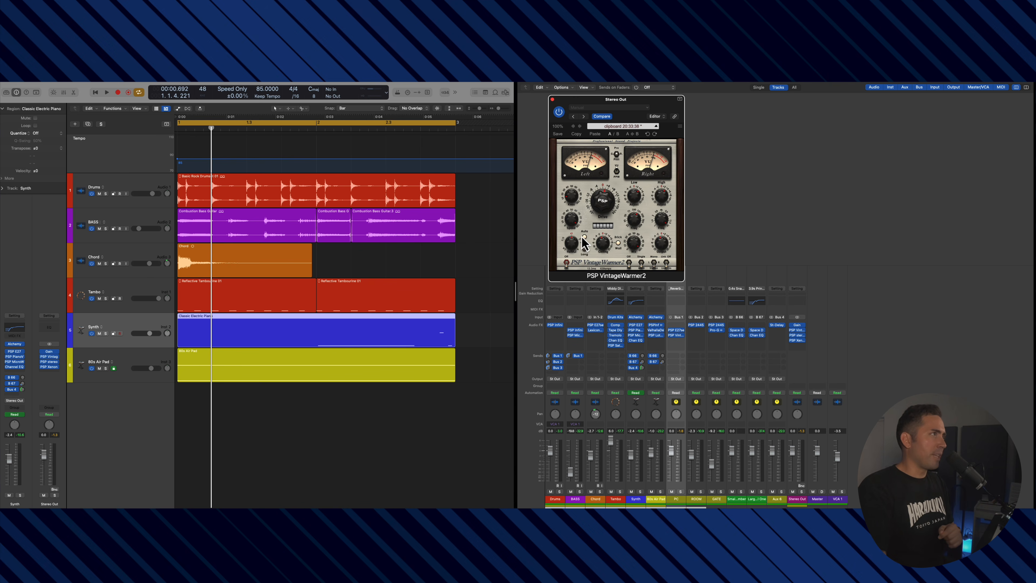
key("space")
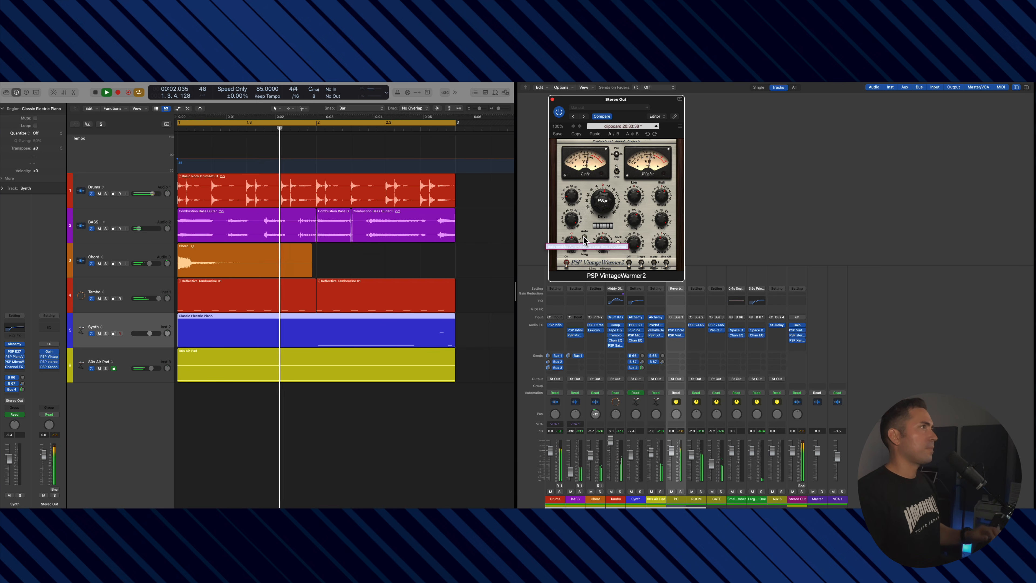
key("space")
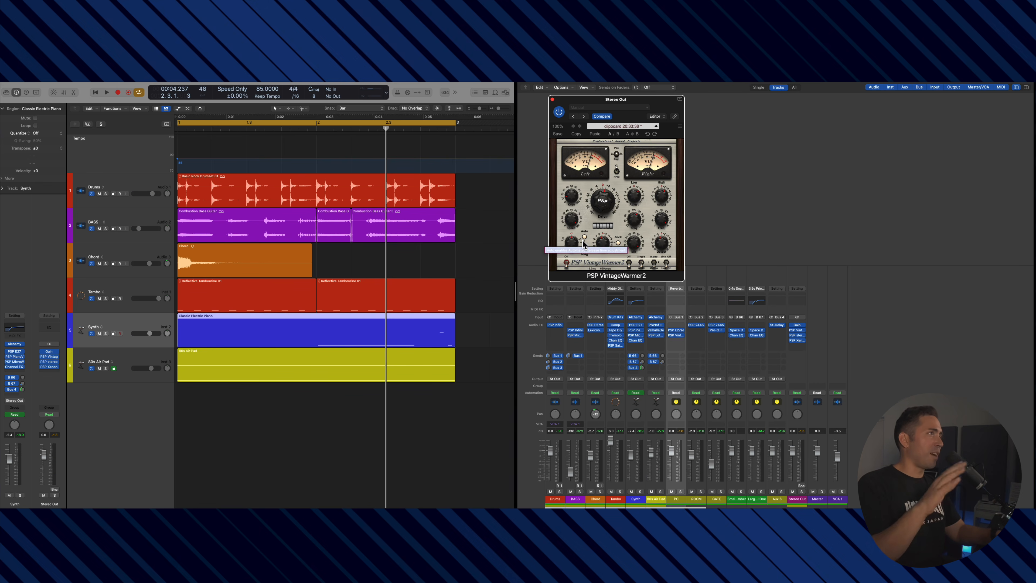
key("space")
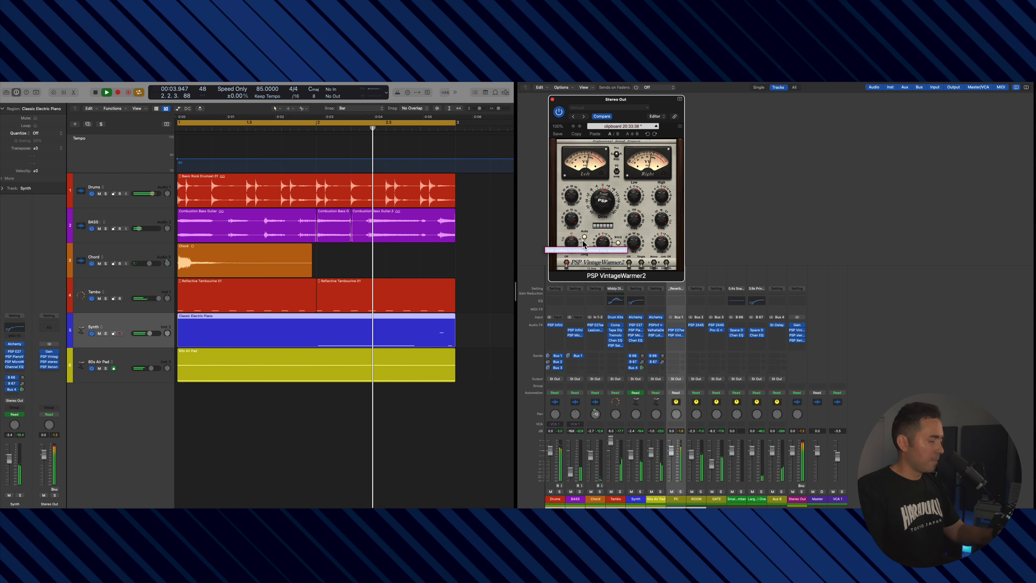
key("space")
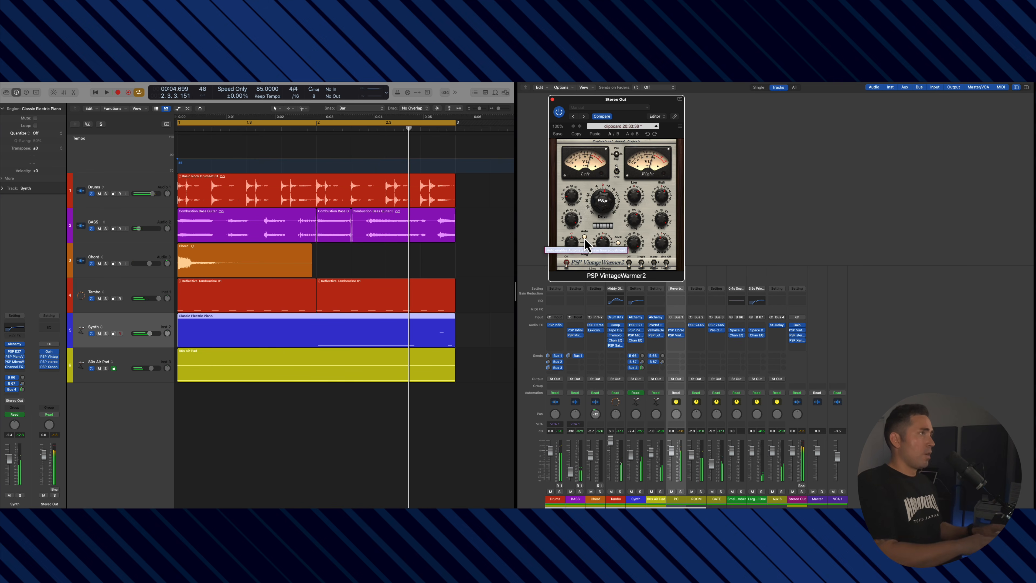
left_click(583, 238)
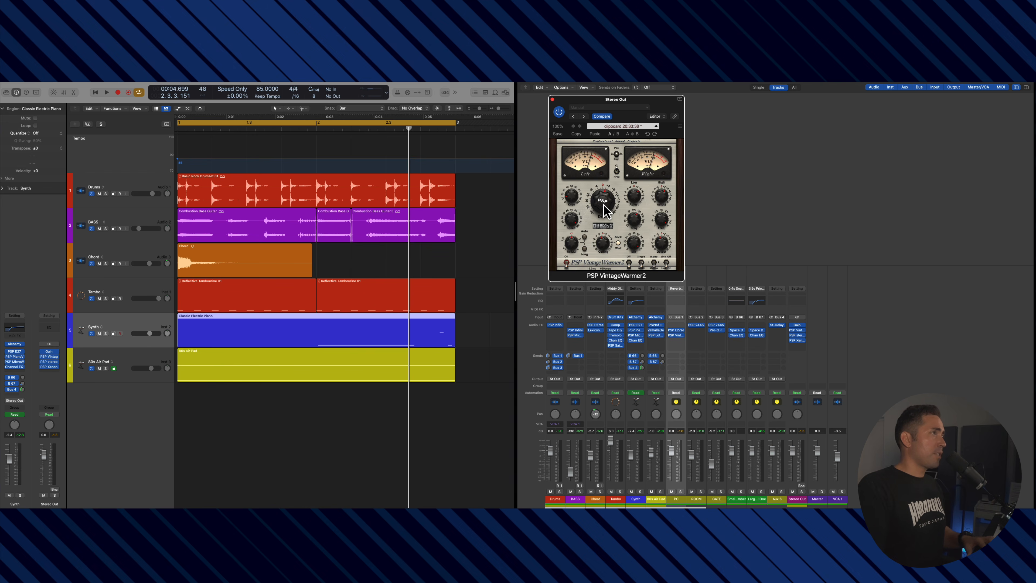
Play the mix while adjusting the Drive of the Stereo Out's VintageWarmer2
key("space")
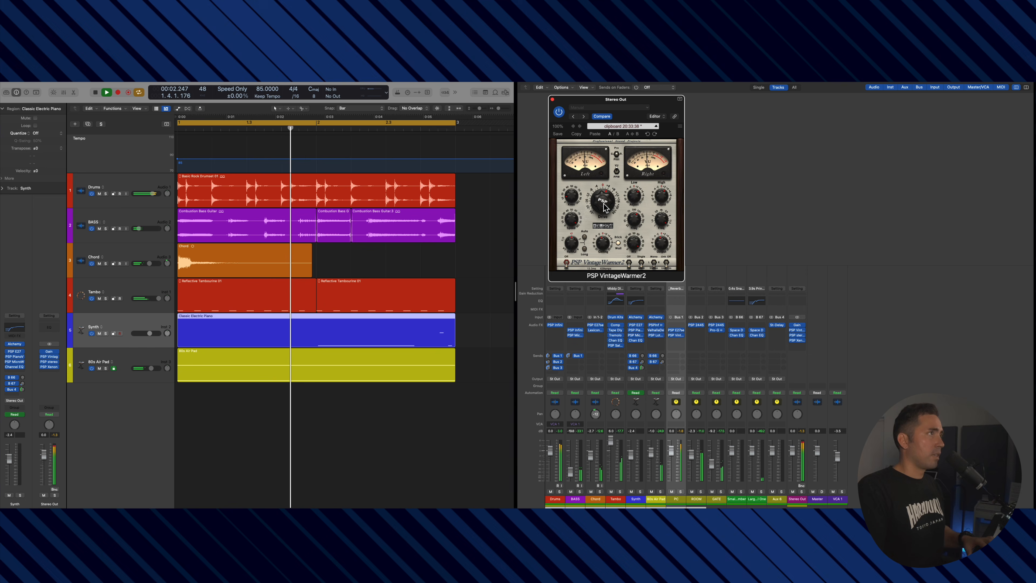
left_click_drag(604, 205, 602, 206)
key("space")
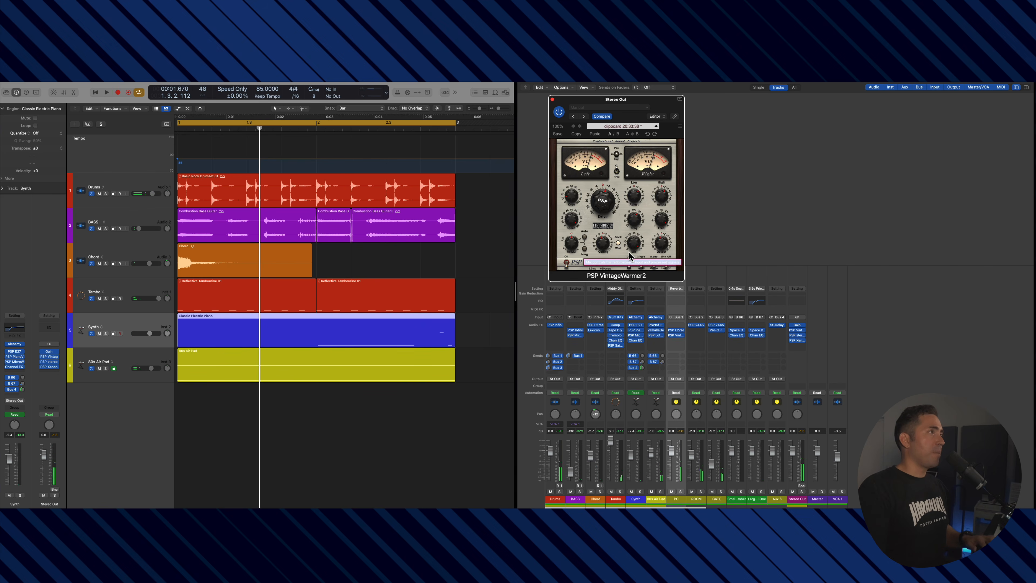
Adjust the Mix and Knee controls of the Stereo Out's VintageWarmer2
left_click_drag(635, 249, 637, 258)
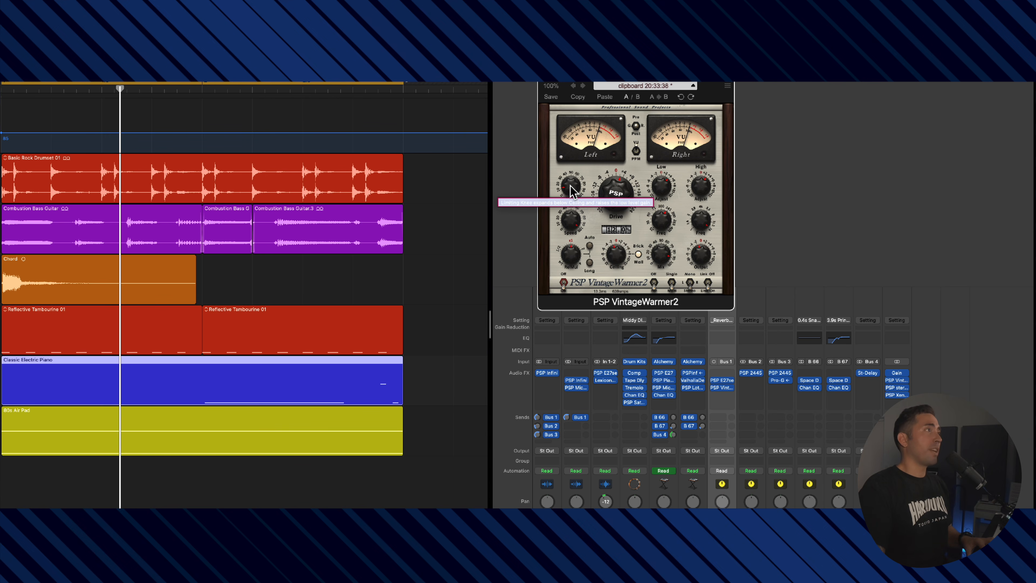
left_click_drag(571, 188, 570, 189)
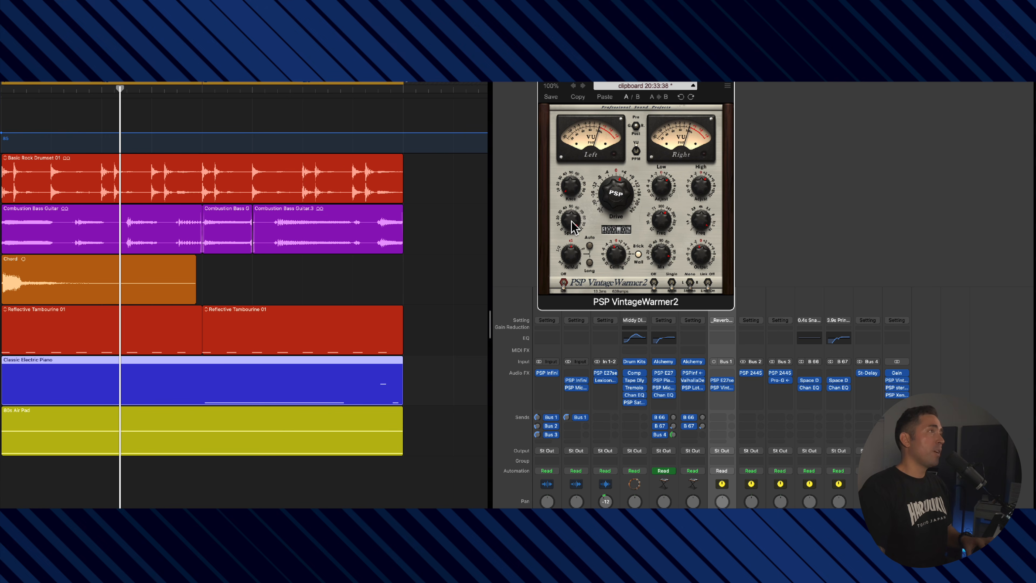
Play the mix while adjusting the Knee of the Stereo Out's VintageWarmer2, and stop playback
left_click_drag(579, 131, 589, 100)
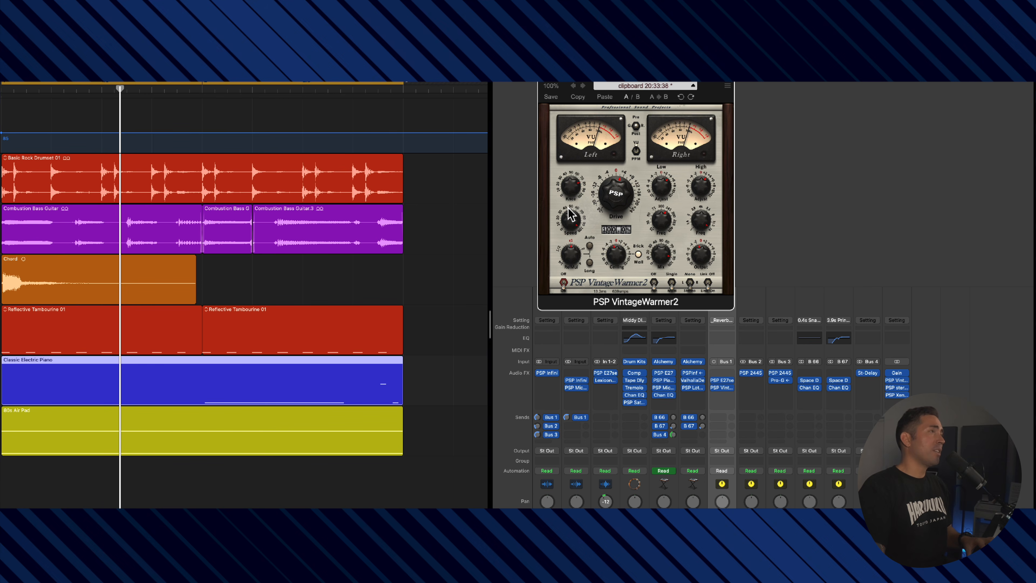
mouse_move(571, 188)
left_mouse_down()
mouse_move(571, 217)
mouse_move(573, 198)
mouse_move(574, 206)
left_mouse_up()
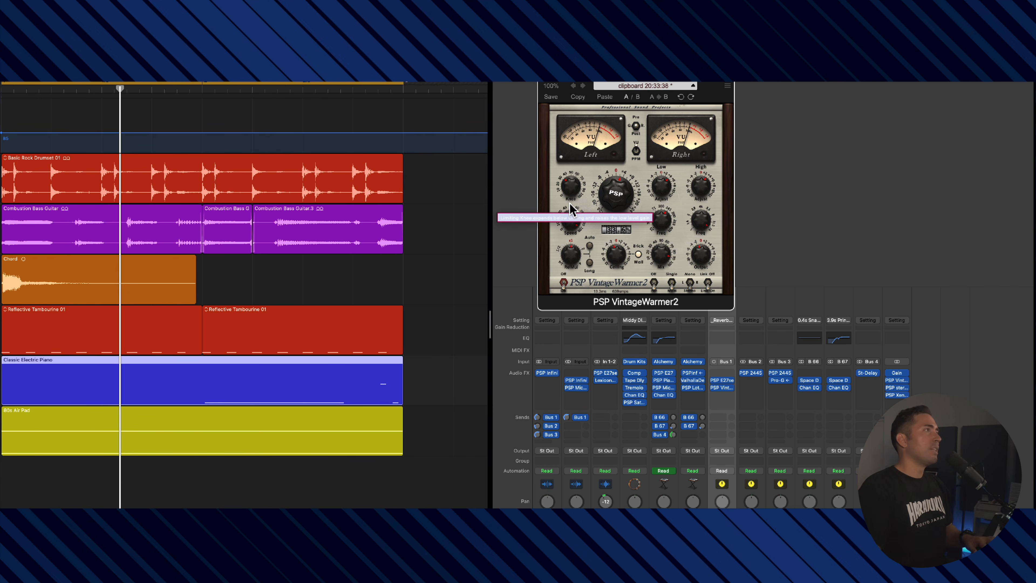
left_click_drag(572, 189, 573, 198)
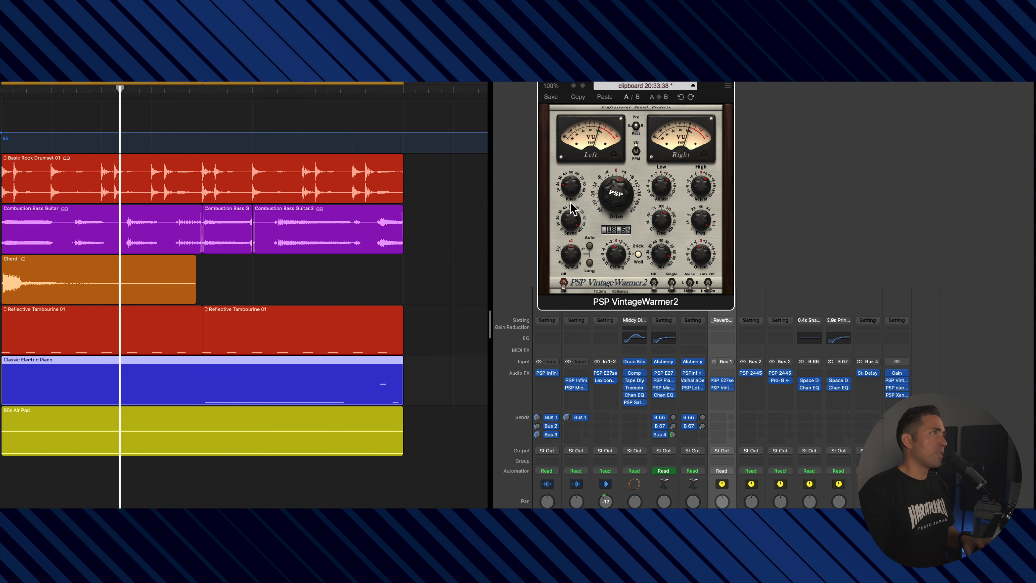
key("space")
left_click_drag(574, 187, 573, 197)
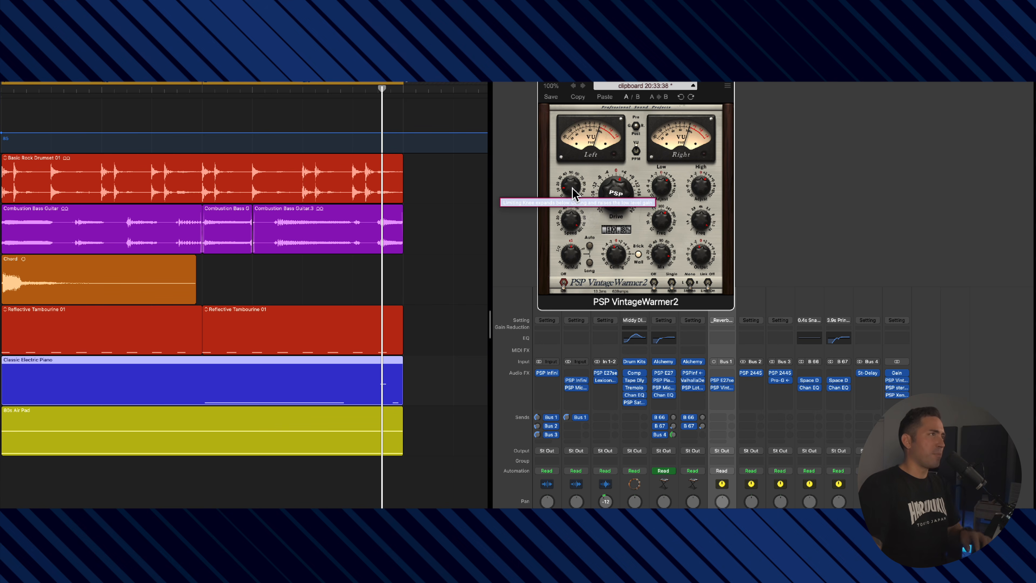
key("space")
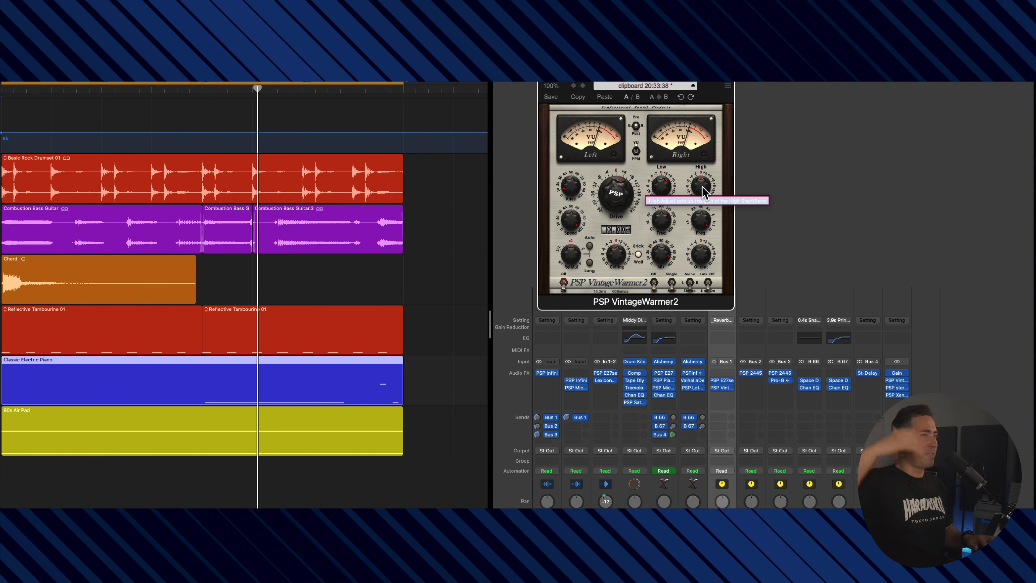
Play the mix while adjusting the High gain of the Stereo Out's VintageWarmer2, and toggle the plug-in's bypass to compare the sound
key("space")
left_click_drag(702, 186, 703, 177)
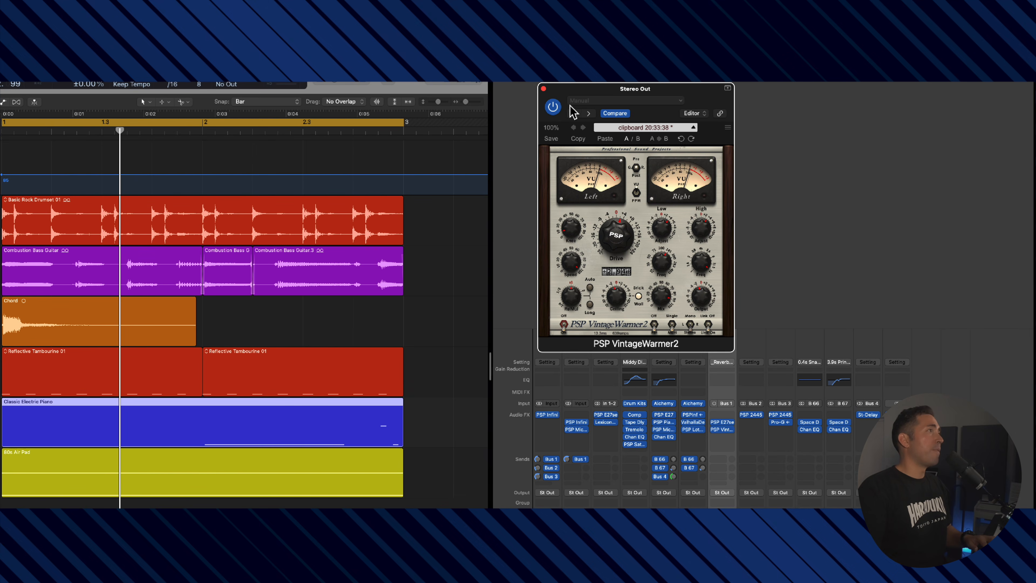
left_click(554, 107)
key("space")
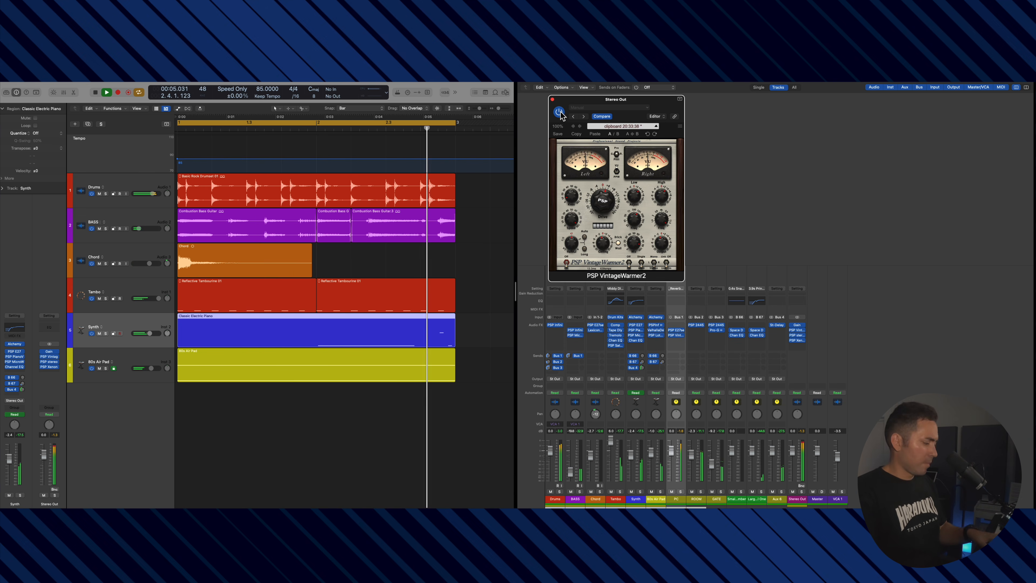
key("space")
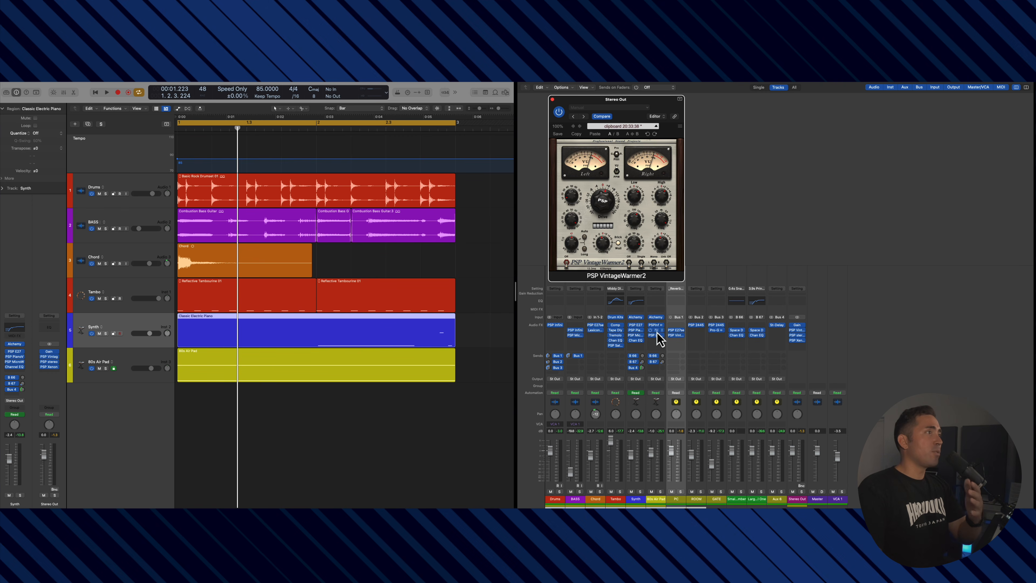
Open the PC channel's PSP VintageWarmer beside the Stereo Out's VintageWarmer2 to compare them, and close both plug-ins
left_click(677, 335)
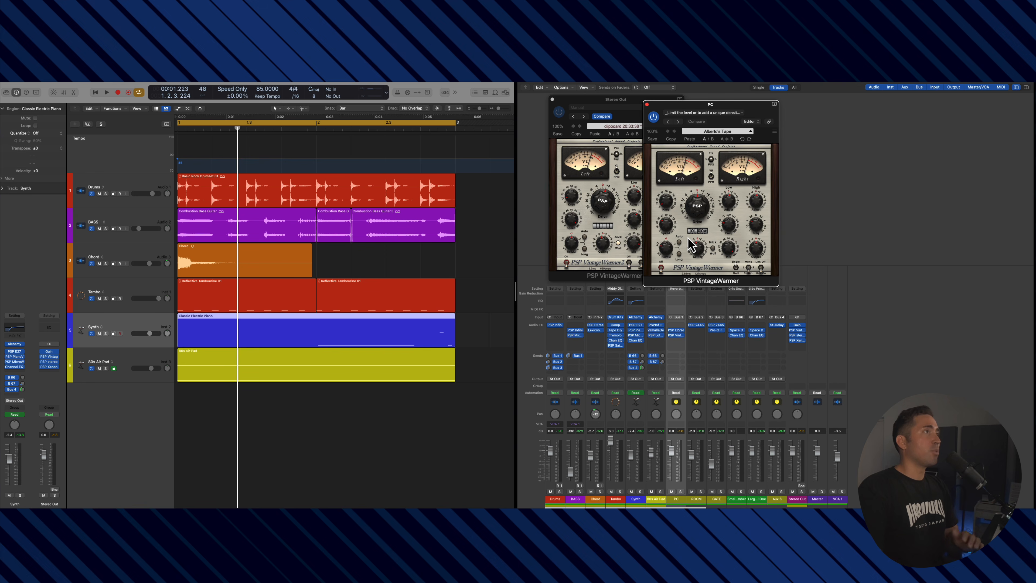
left_click_drag(742, 105, 792, 101)
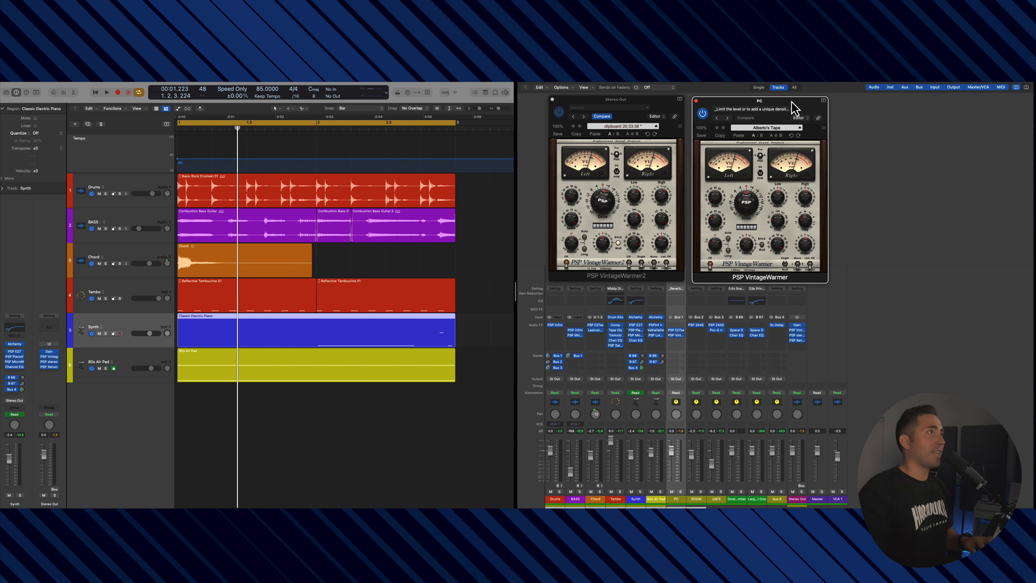
left_click(696, 101)
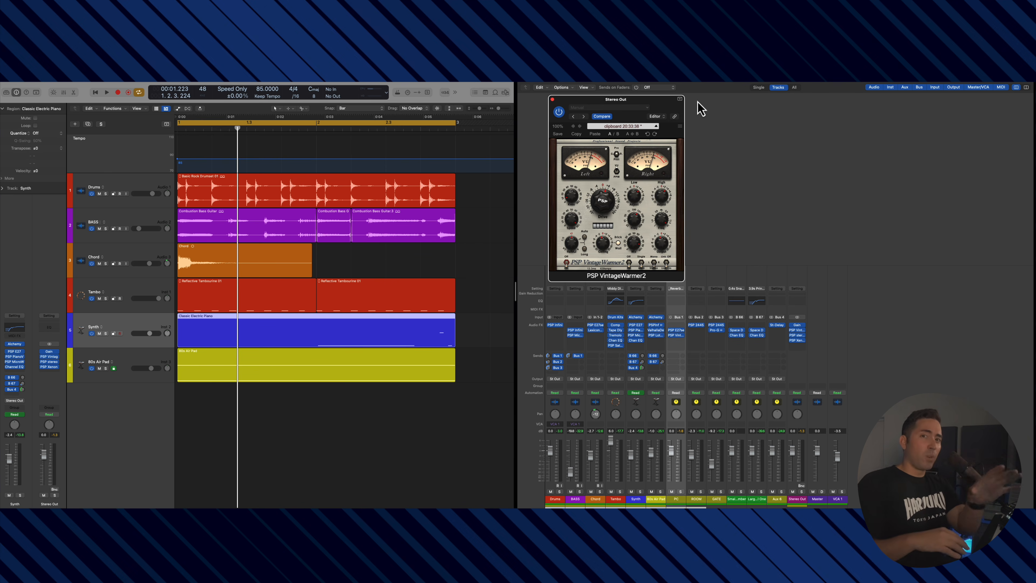
left_click(552, 100)
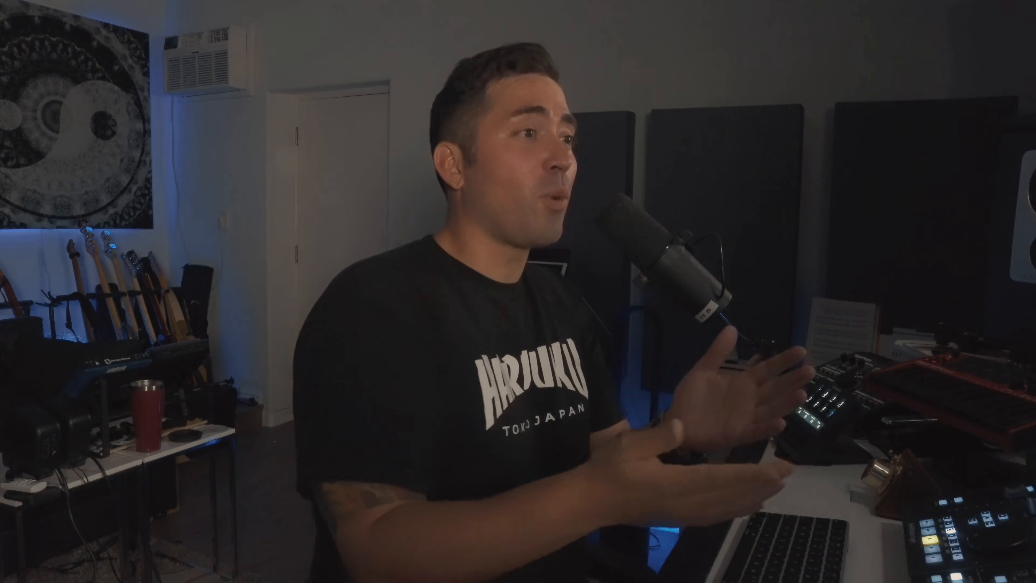